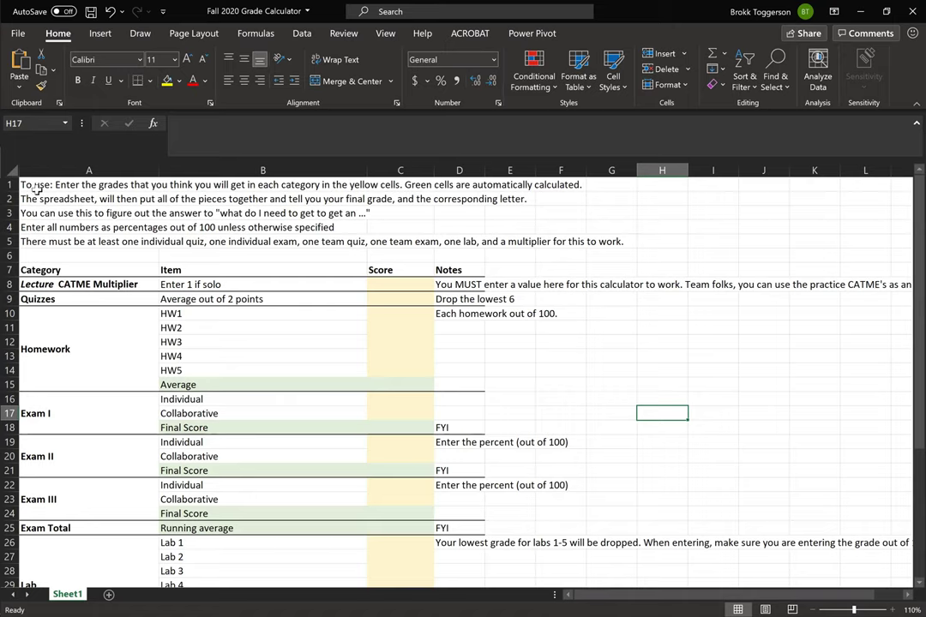
# - Read the usage instructions in rows 1 to 5 and look over the whole grade calculator down to the final letter
pyautogui.moveTo(35, 184); pyautogui.dragTo(644, 242)
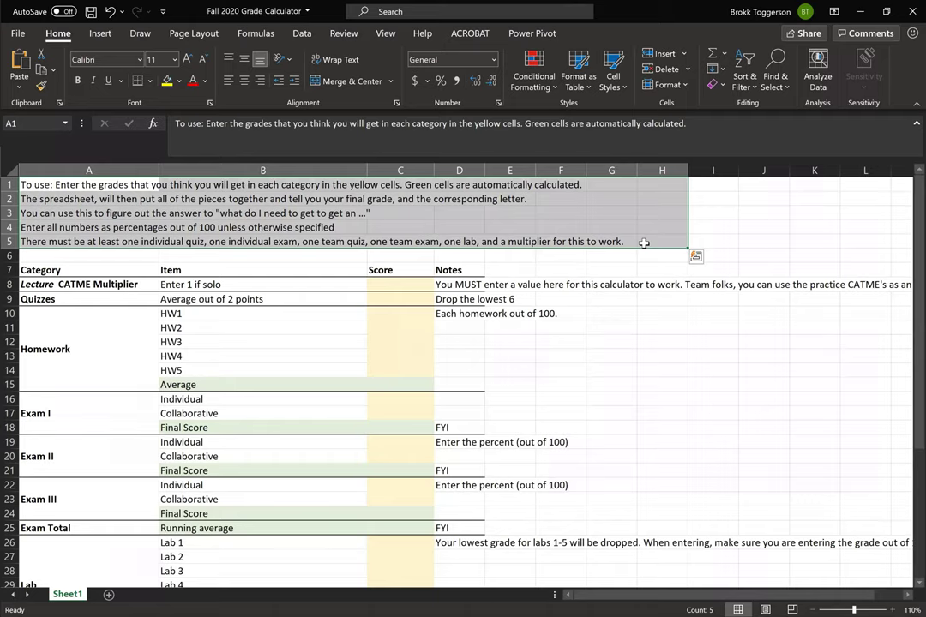
pyautogui.click(650, 330)
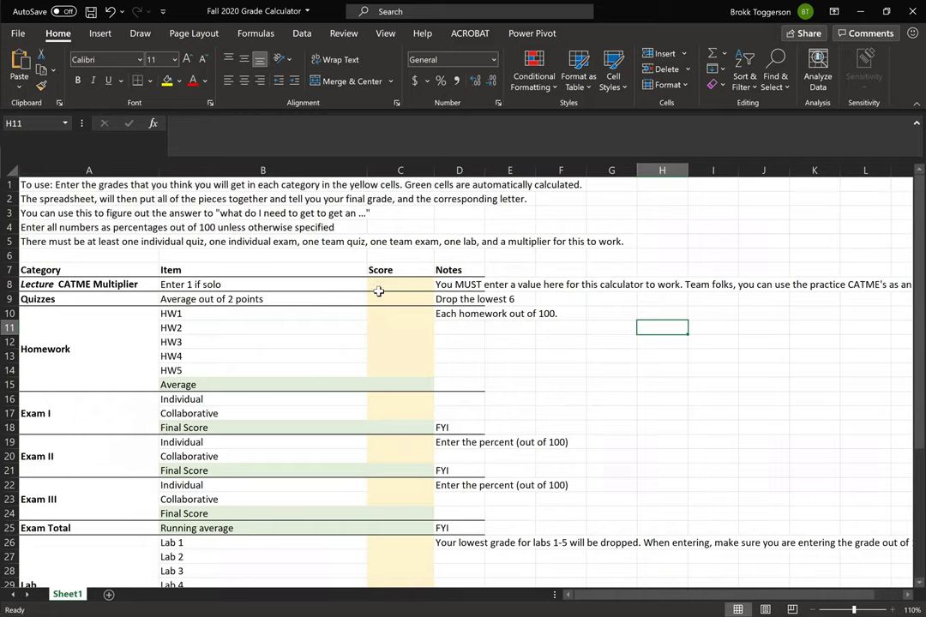
pyautogui.scroll(-1, 394, 403)
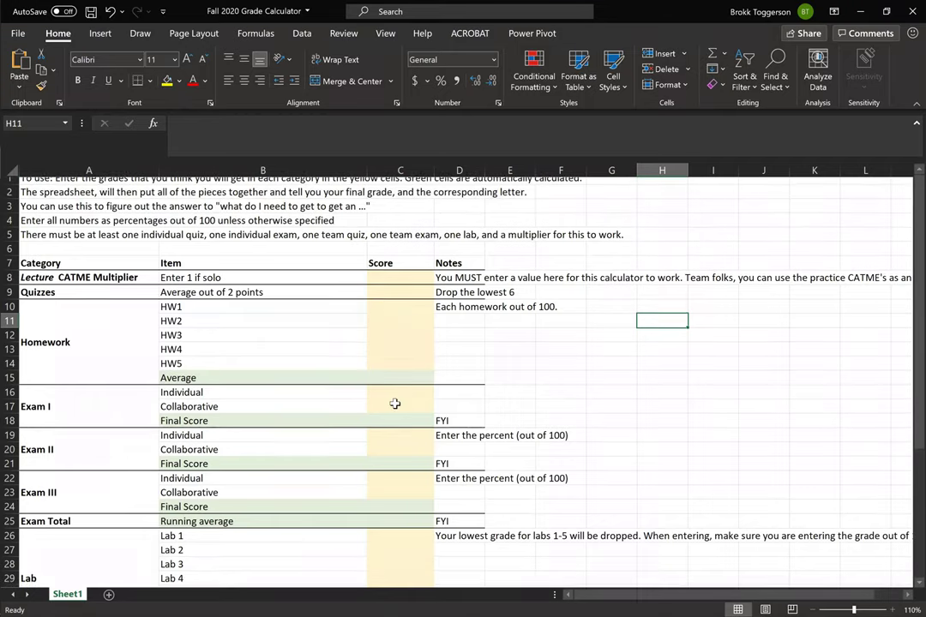
pyautogui.scroll(-4, 395, 403)
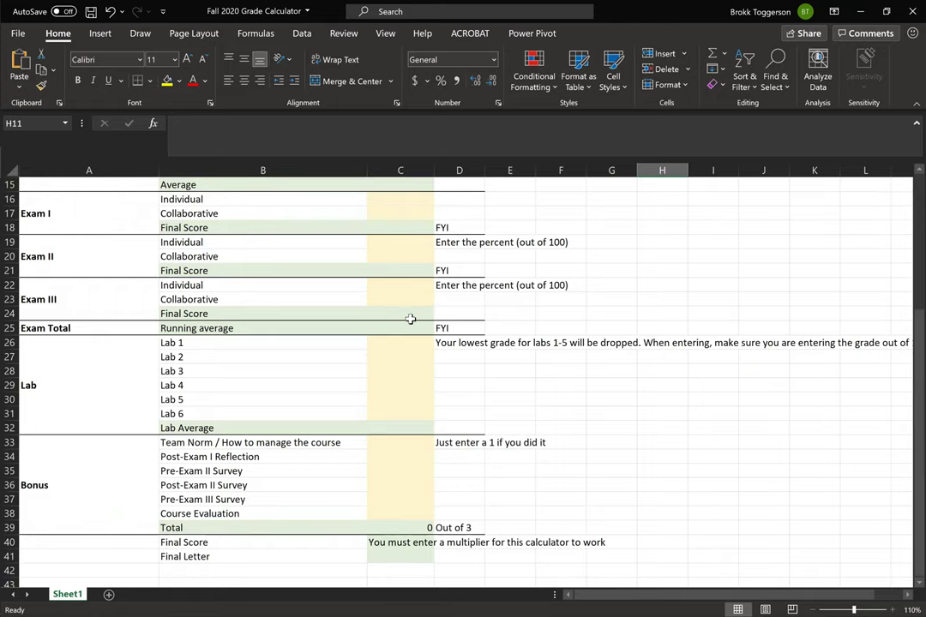
pyautogui.scroll(1, 411, 319)
pyautogui.scroll(4, 411, 319)
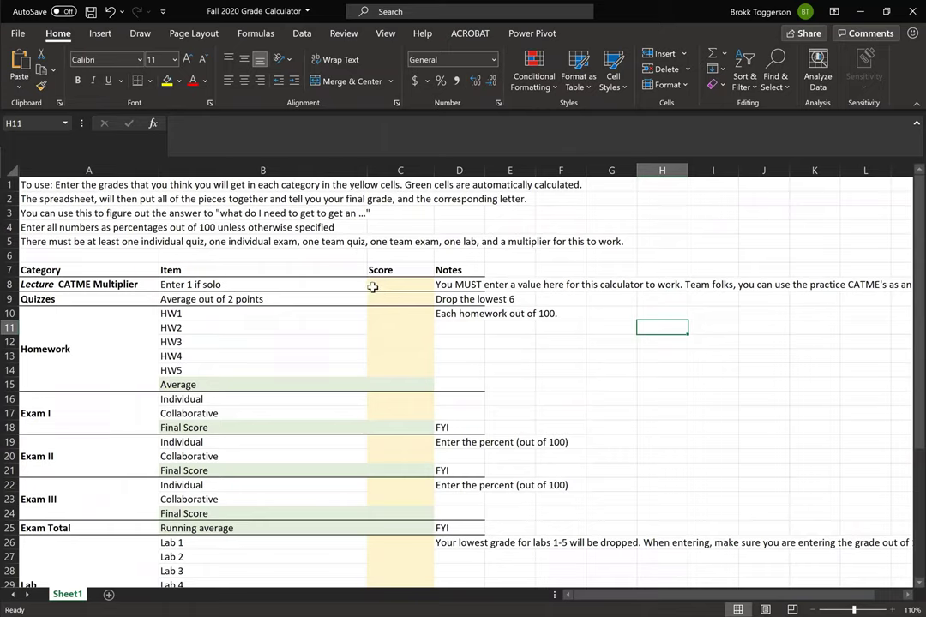
# - Examine the score cells and item descriptions for the Lecture CATME Multiplier and the quiz average
pyautogui.click(374, 286)
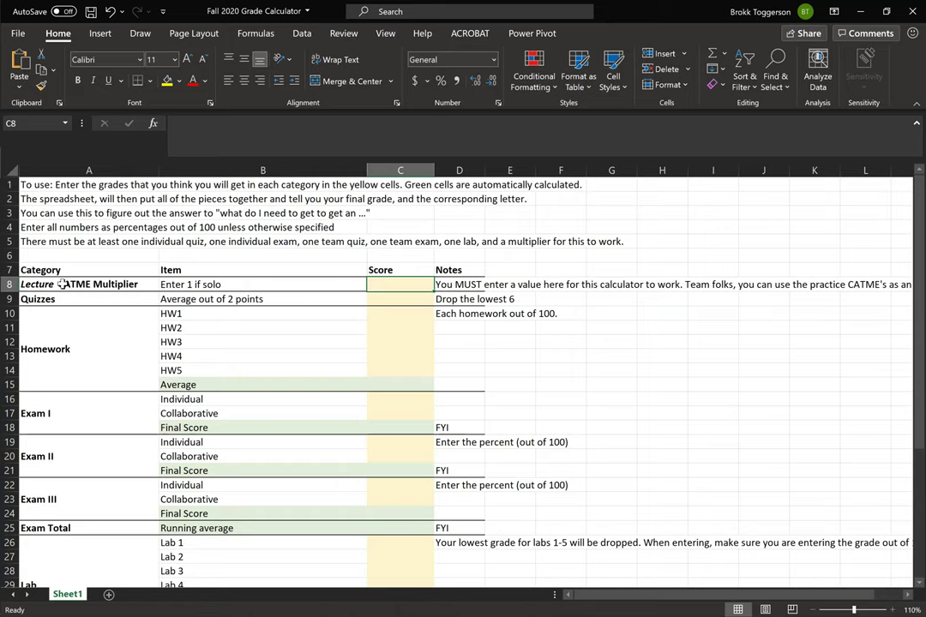
pyautogui.click(182, 284)
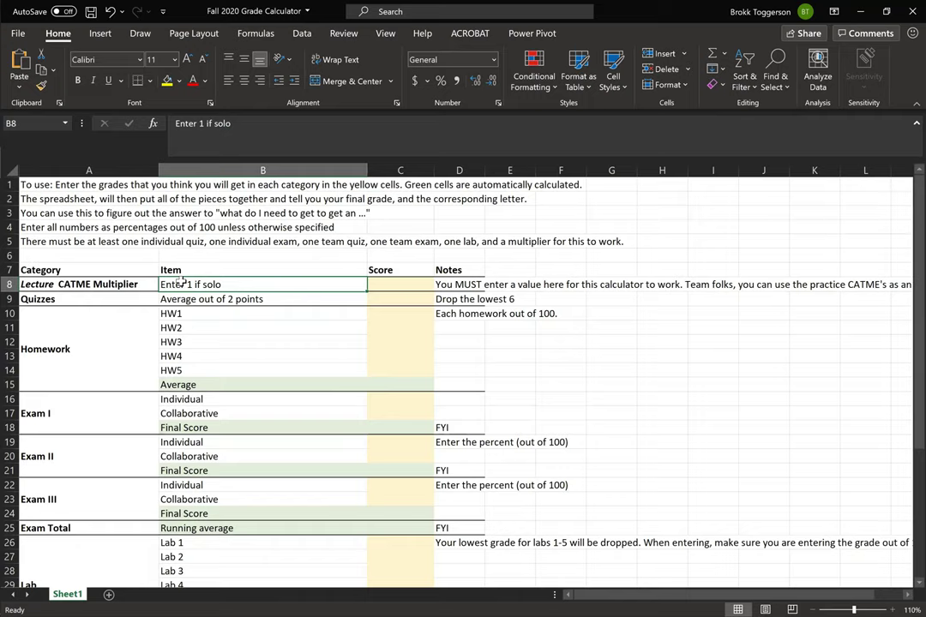
pyautogui.click(415, 283)
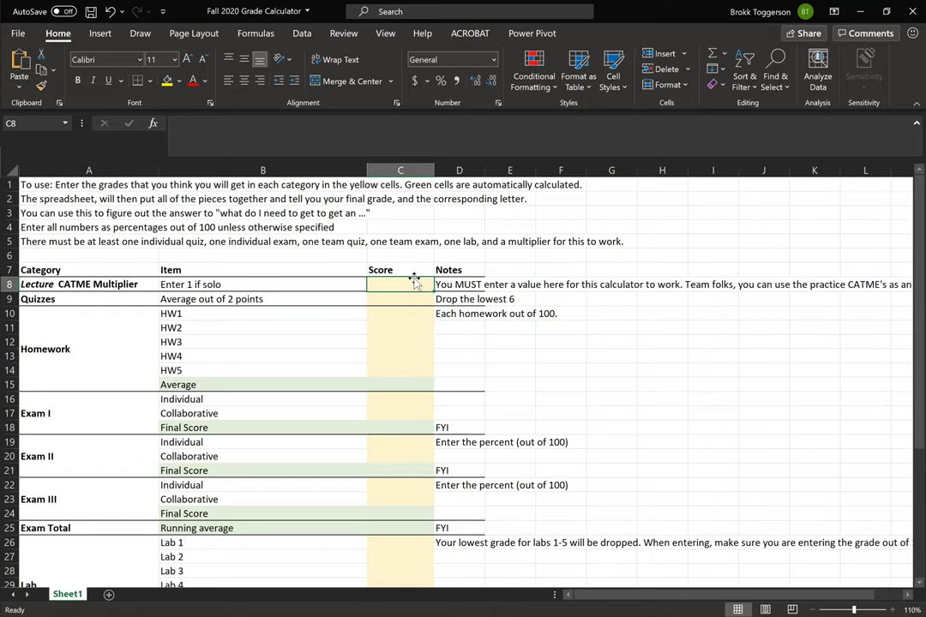
pyautogui.click(398, 301)
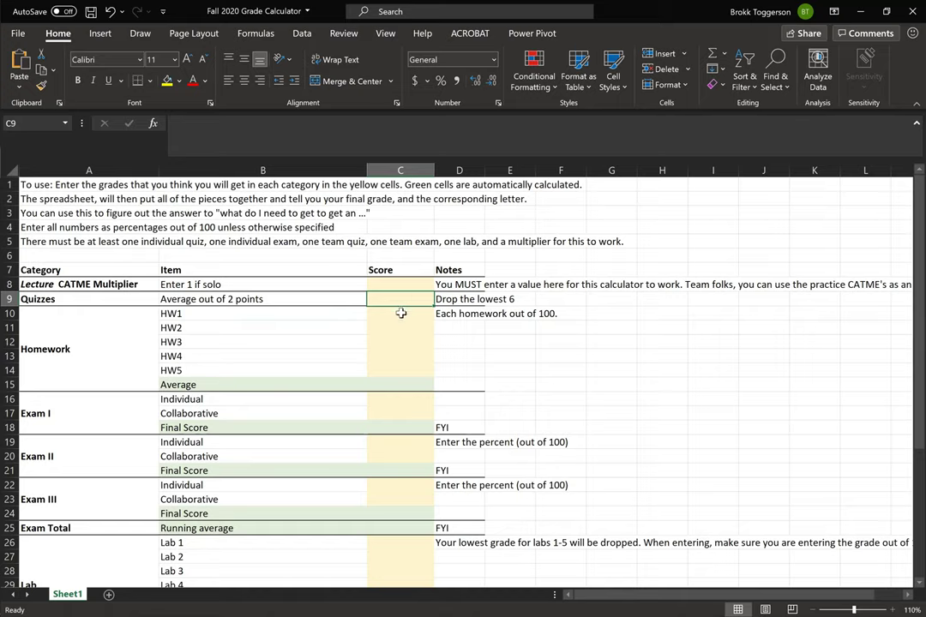
# - Go through the HW1 to HW5 score cells and inspect the homework average formula in C15
pyautogui.click(401, 313)
pyautogui.press('Down')
pyautogui.press('Down')
pyautogui.press('Down')
pyautogui.press('Down')
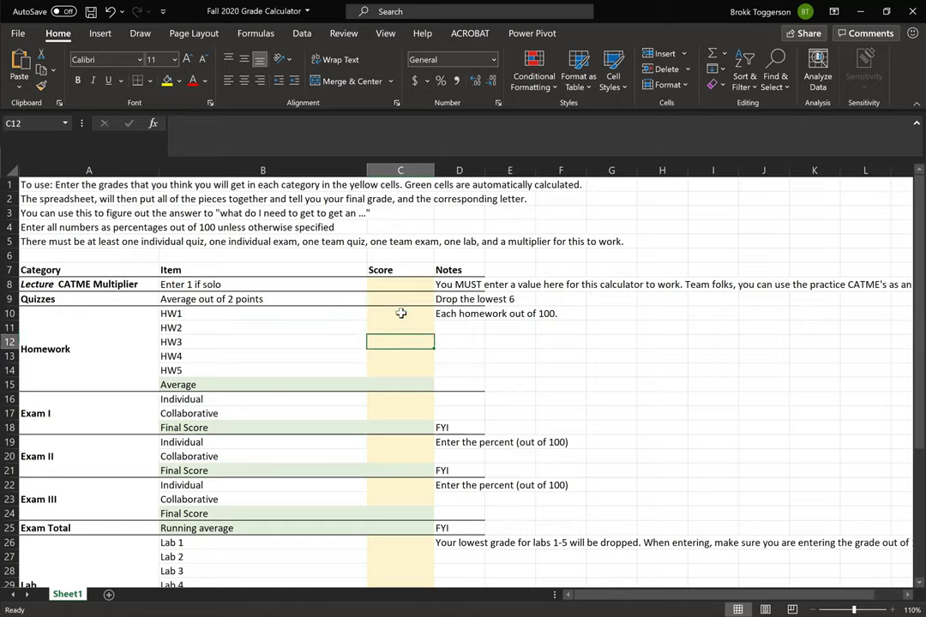
pyautogui.press('Up')
pyautogui.press('Up')
pyautogui.press('Up')
pyautogui.press('Up')
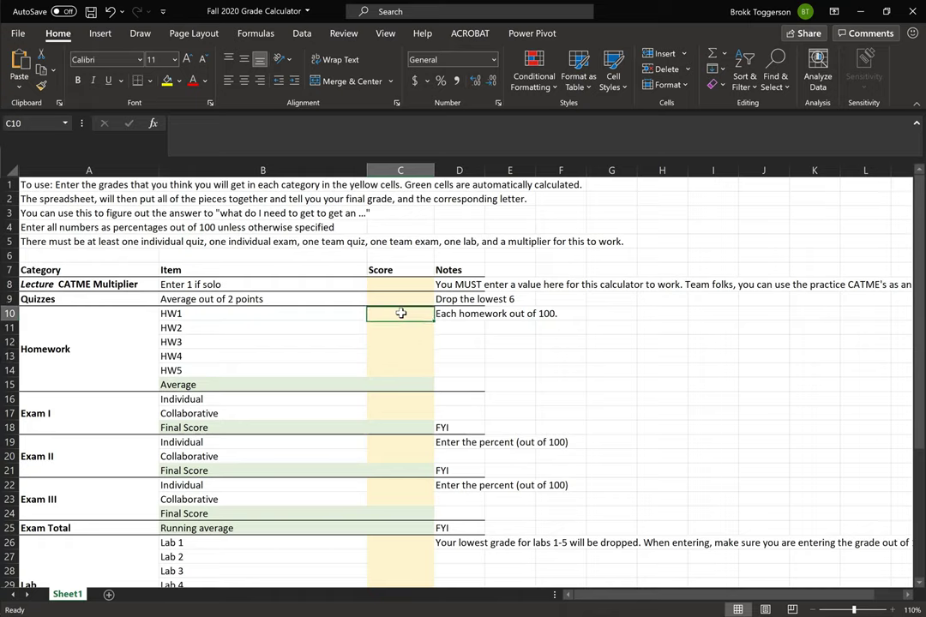
pyautogui.press('Down')
pyautogui.press('Down')
pyautogui.press('Down')
pyautogui.press('Down')
pyautogui.press('Down')
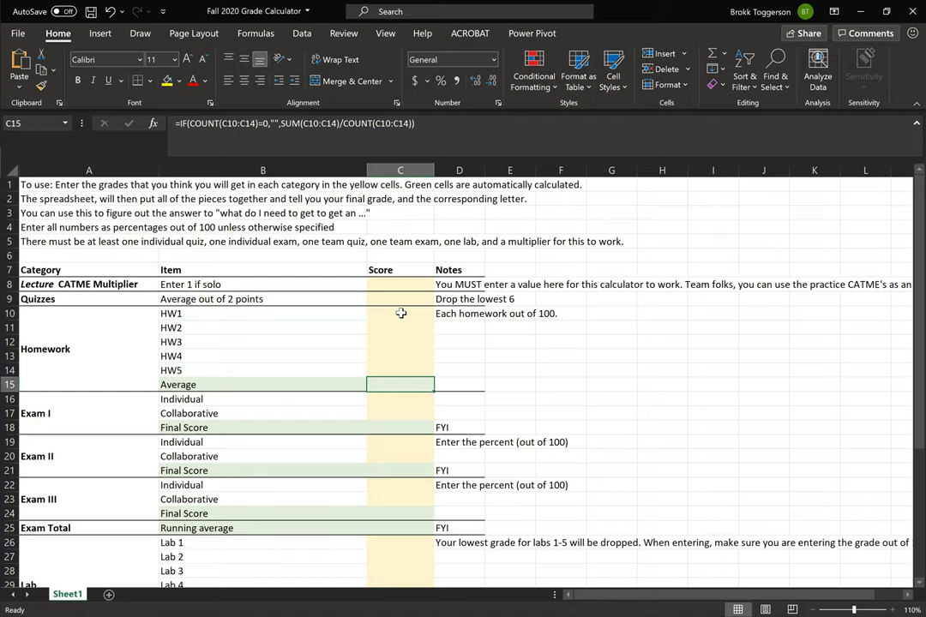
# - Examine the Individual and Collaborative entries of Exam I in rows 16 and 17
pyautogui.press('Down')
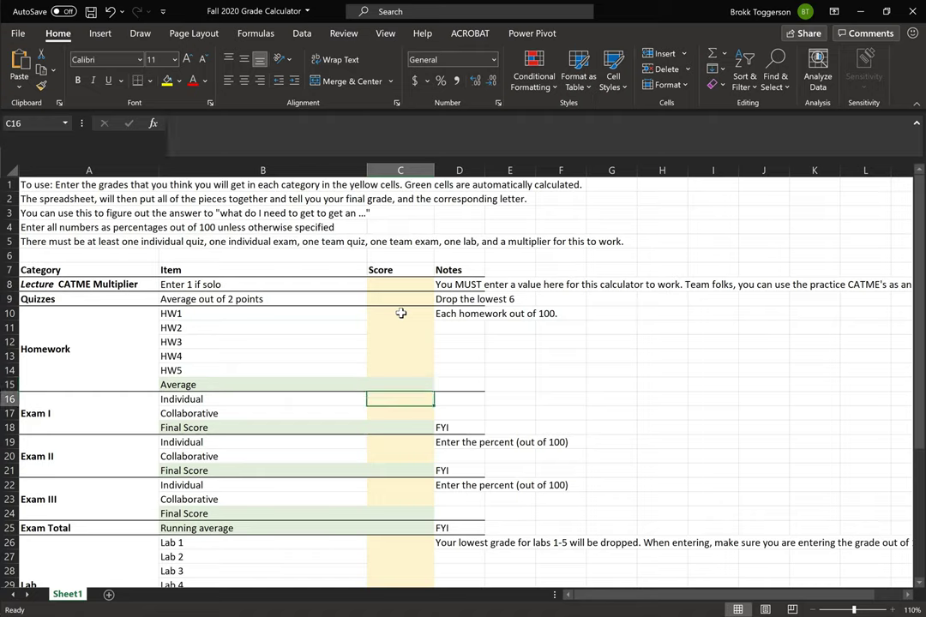
pyautogui.press('Left')
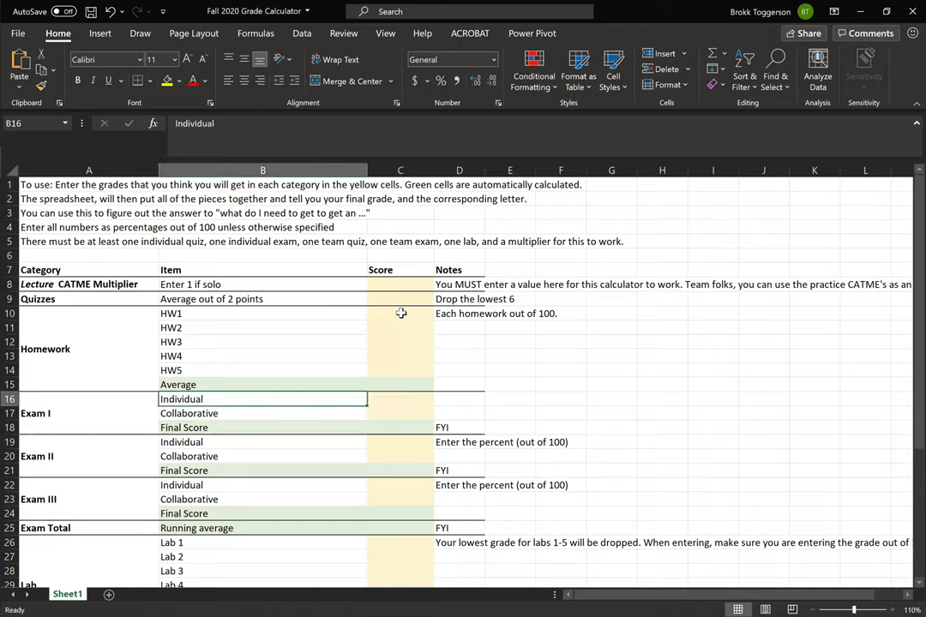
pyautogui.press('Right')
pyautogui.press('Left')
pyautogui.press('Down')
pyautogui.press('Right')
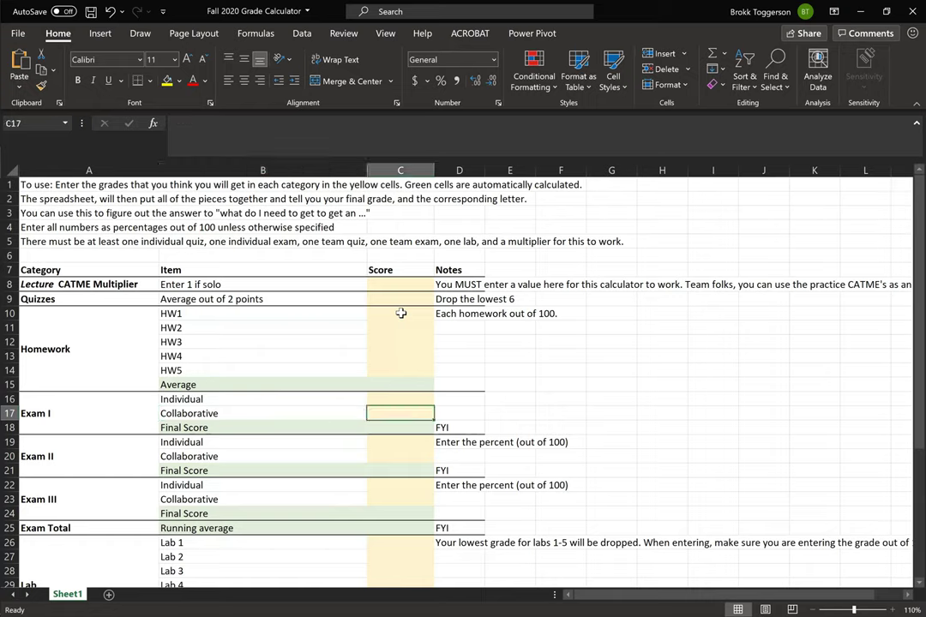
pyautogui.press('Up')
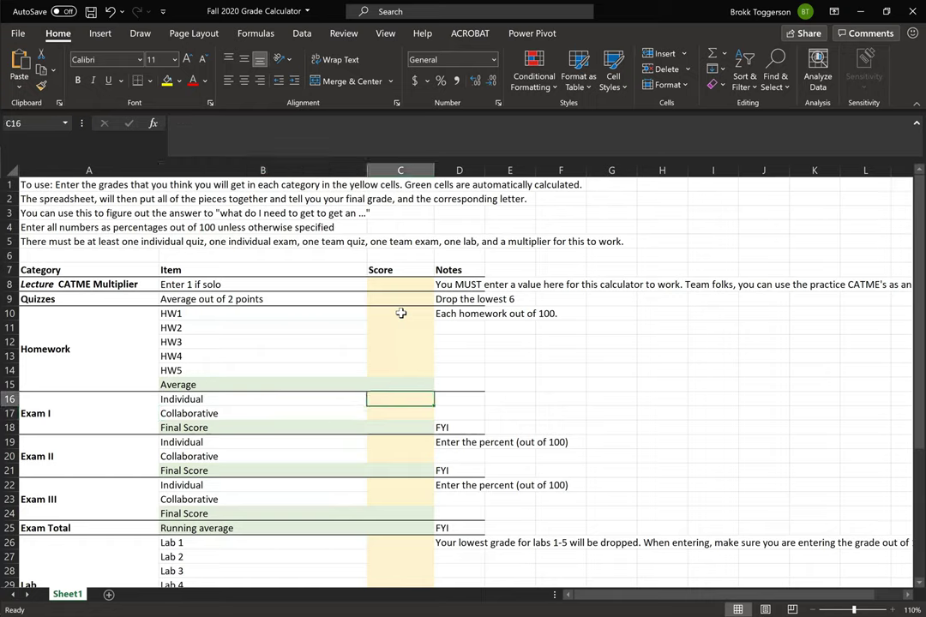
pyautogui.press('Left')
pyautogui.press('Down')
pyautogui.press('Up')
pyautogui.press('Down')
pyautogui.press('Up')
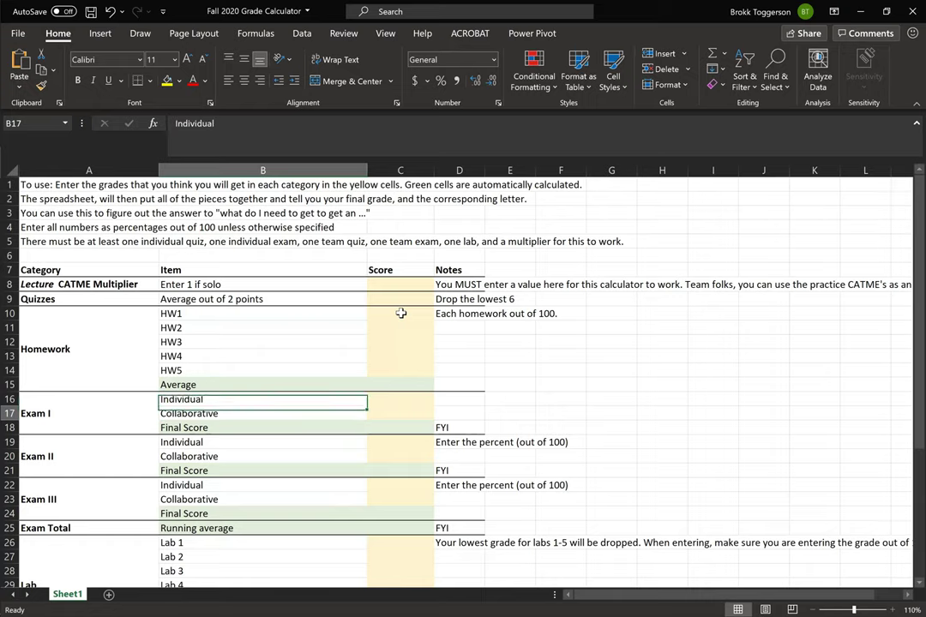
pyautogui.press('Down')
pyautogui.press('Up')
pyautogui.press('Down')
pyautogui.press('Up')
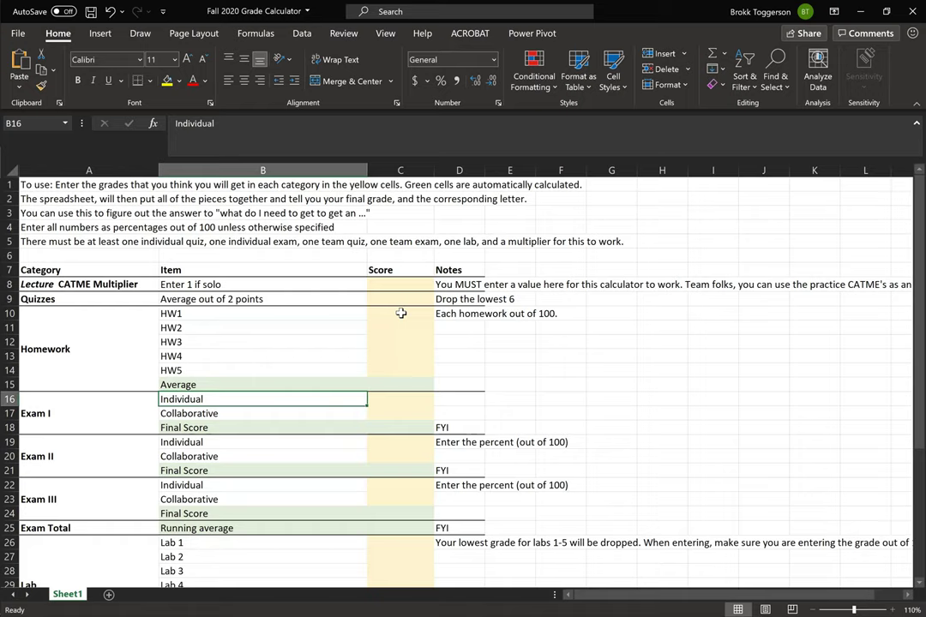
pyautogui.press('Down')
pyautogui.press('Right')
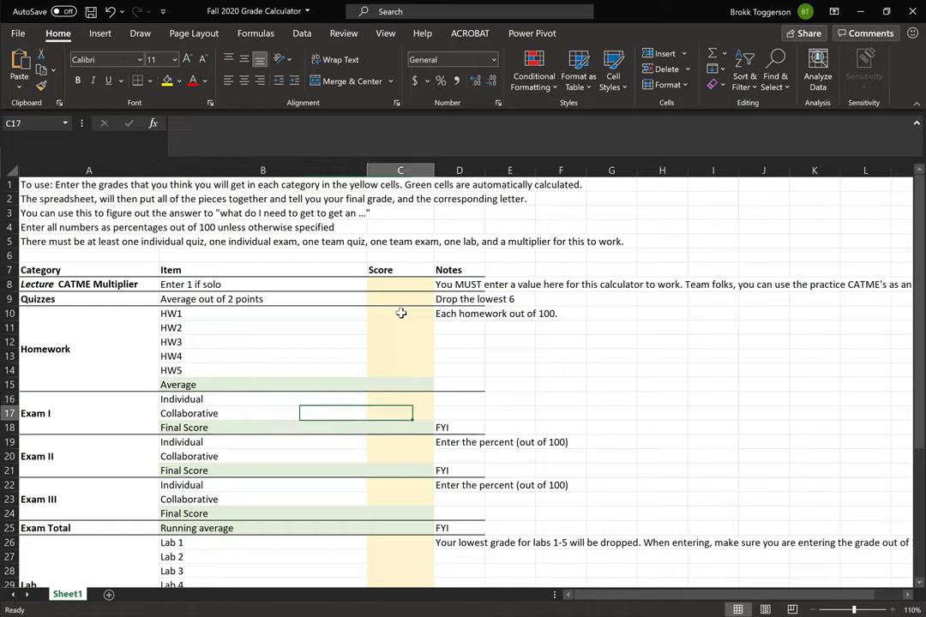
# - Inspect the Exam I final score formula in C18, its referenced cells and the note beside it
pyautogui.press('Down')
pyautogui.press('Left')
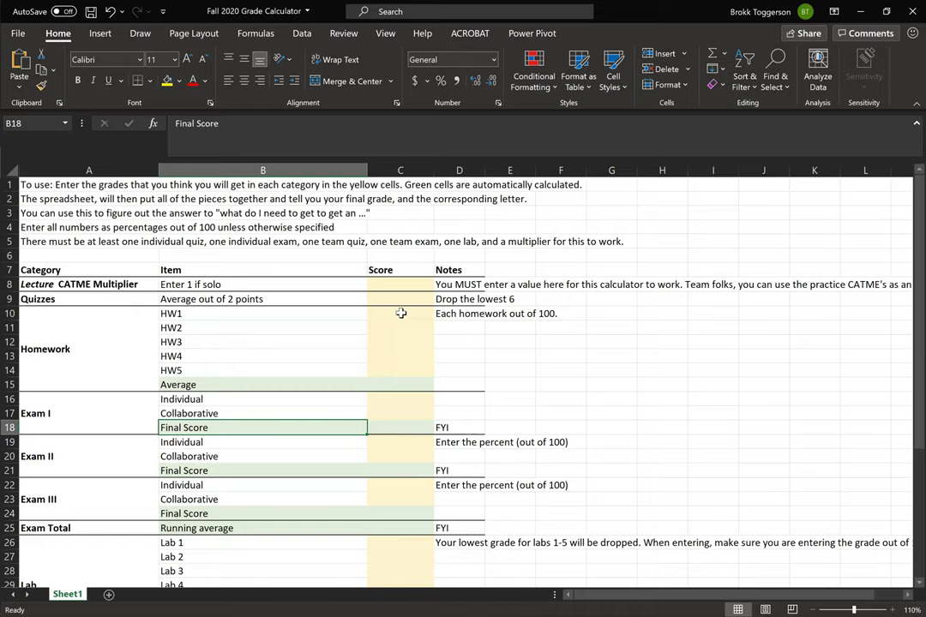
pyautogui.press('Right')
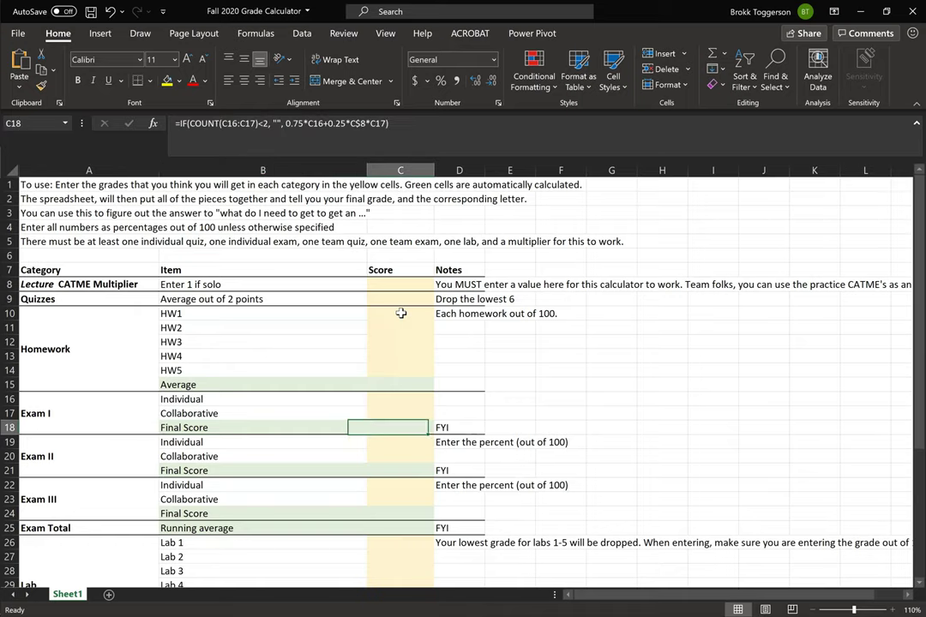
pyautogui.click(409, 124)
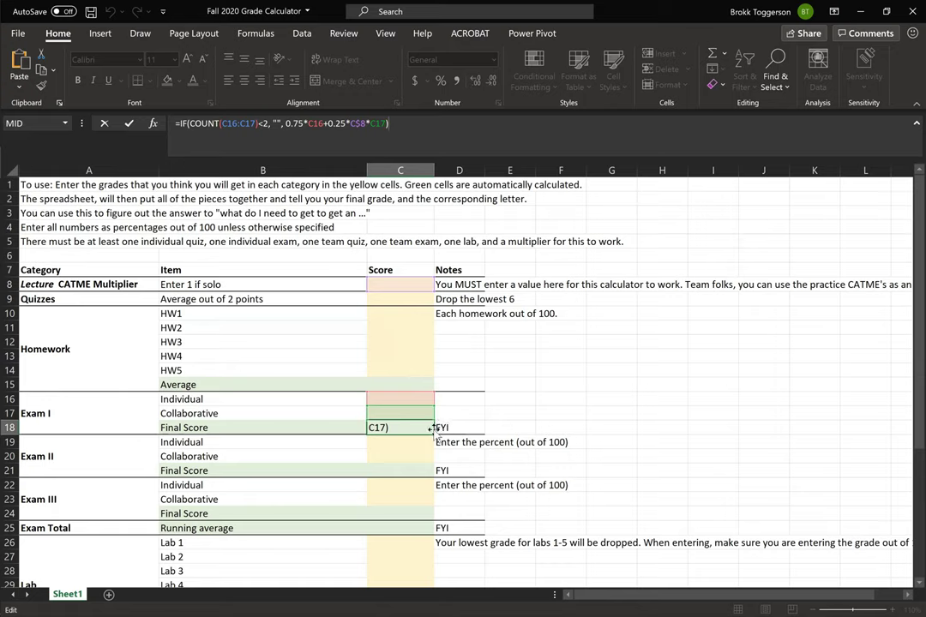
pyautogui.click(269, 428)
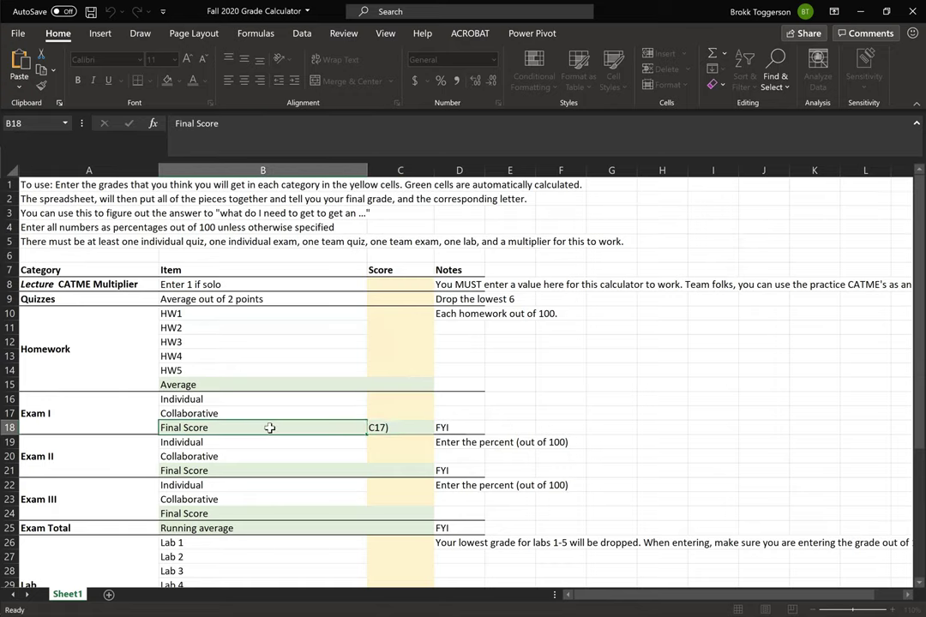
pyautogui.click(415, 428)
pyautogui.click(452, 429)
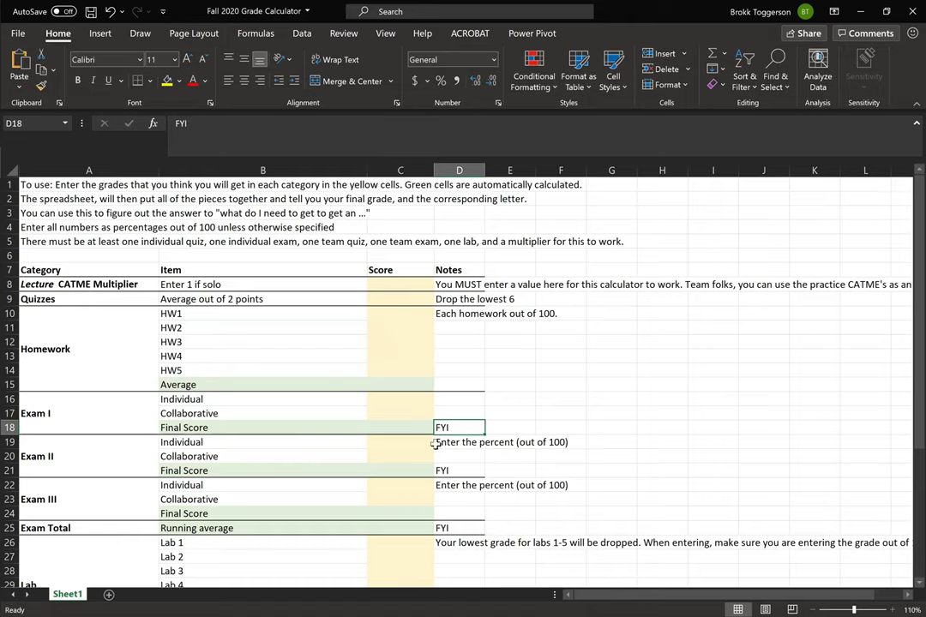
# - Inspect the running average formula for the Exam Total in C25
pyautogui.scroll(-1, 405, 438)
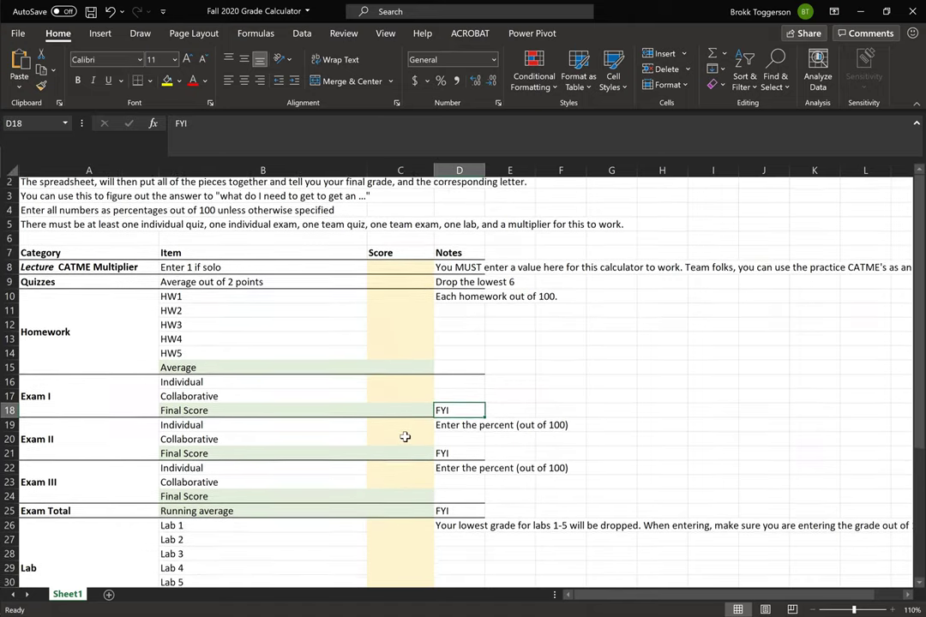
pyautogui.scroll(-2, 405, 437)
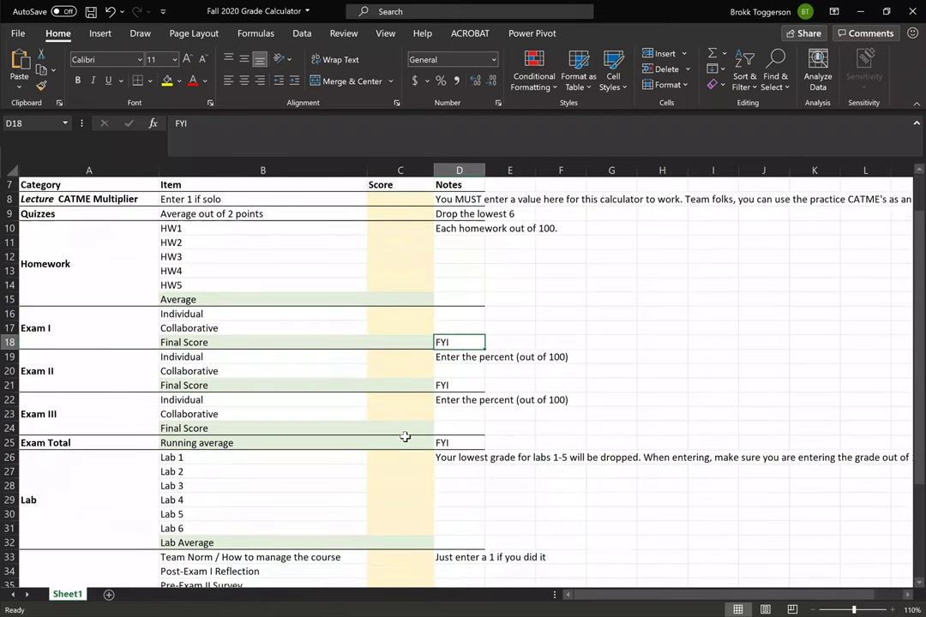
pyautogui.click(390, 444)
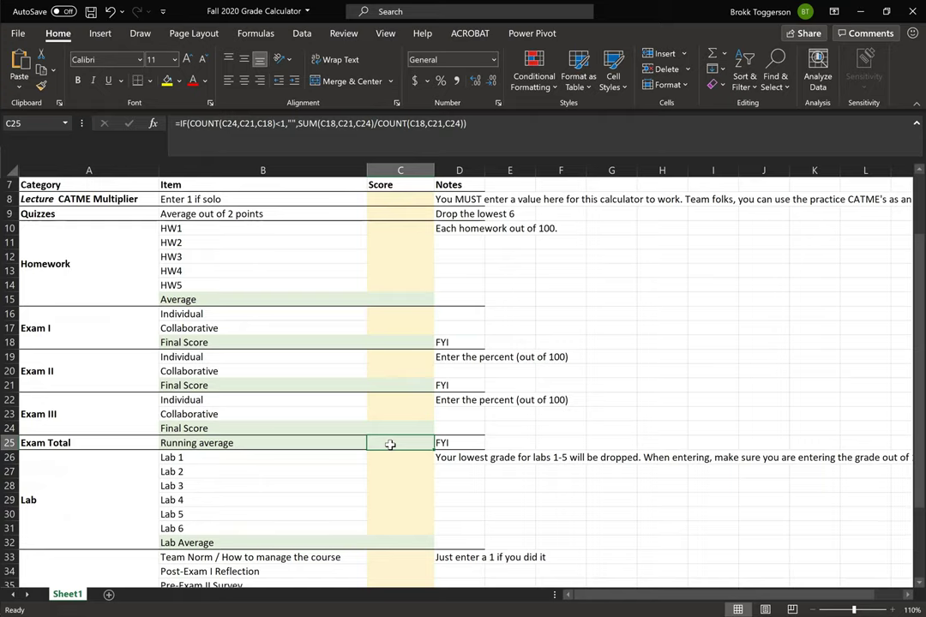
# - Examine the Lab 1 to Lab 6 score cells and read the full lab note in D26
pyautogui.scroll(-2, 389, 444)
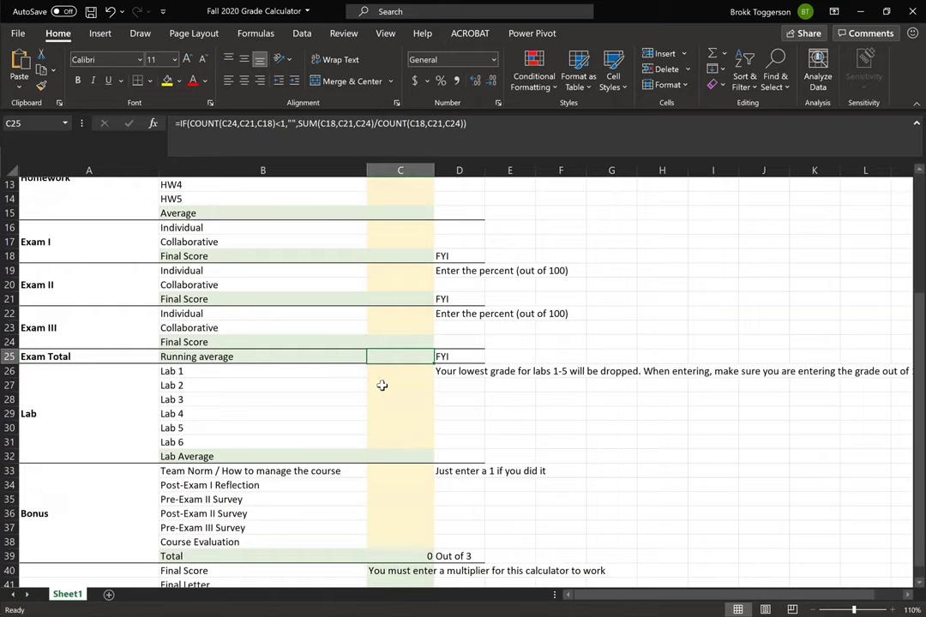
pyautogui.click(392, 369)
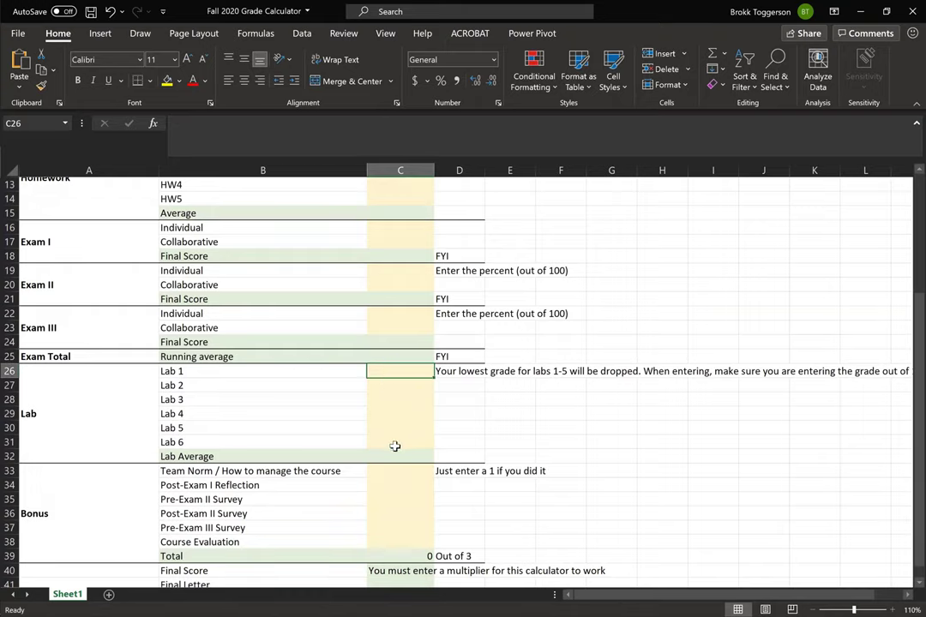
pyautogui.click(463, 372)
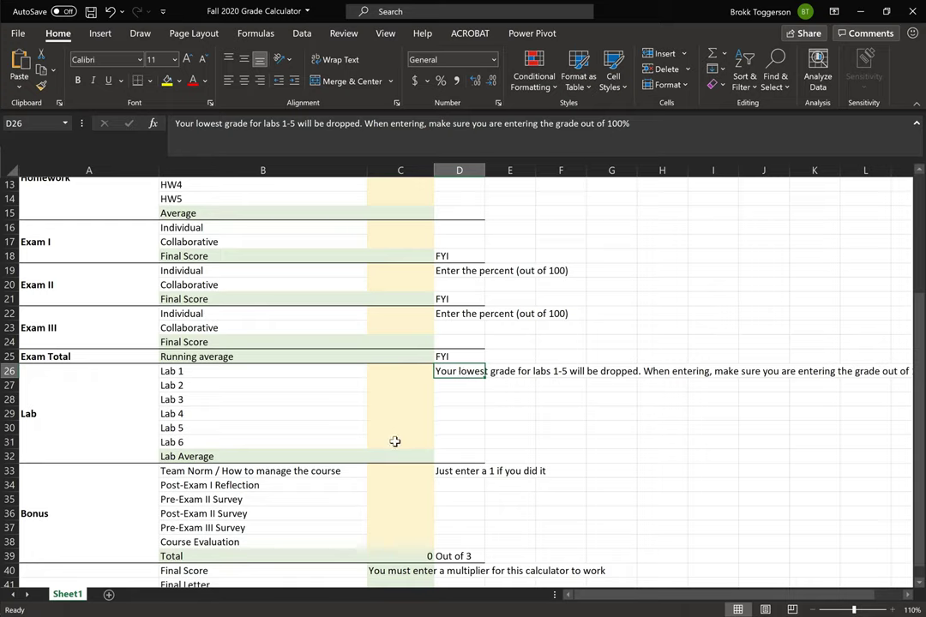
pyautogui.click(395, 441)
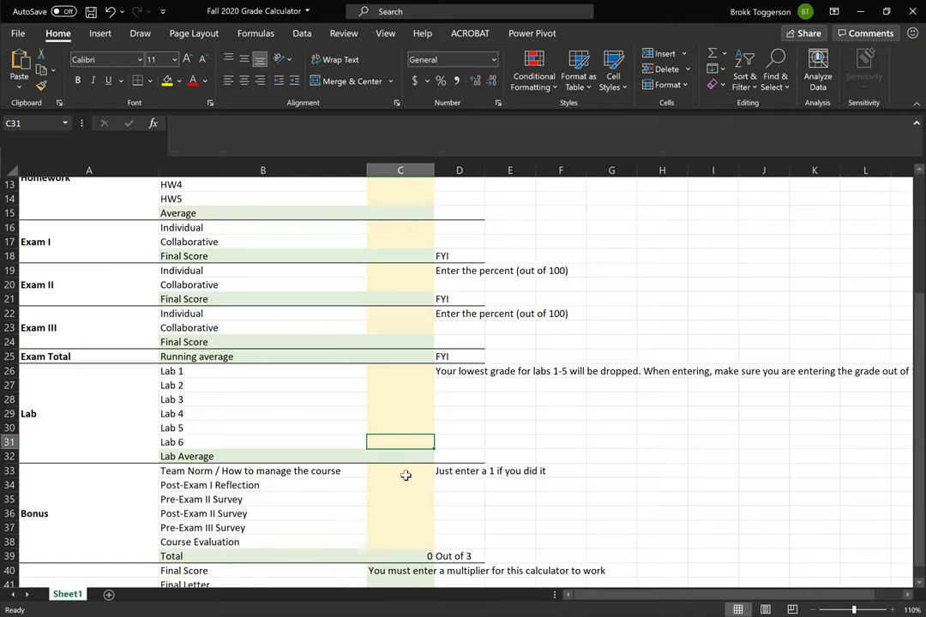
# - Examine the Bonus entries starting at C33 and inspect the final score formula in C40
pyautogui.click(406, 475)
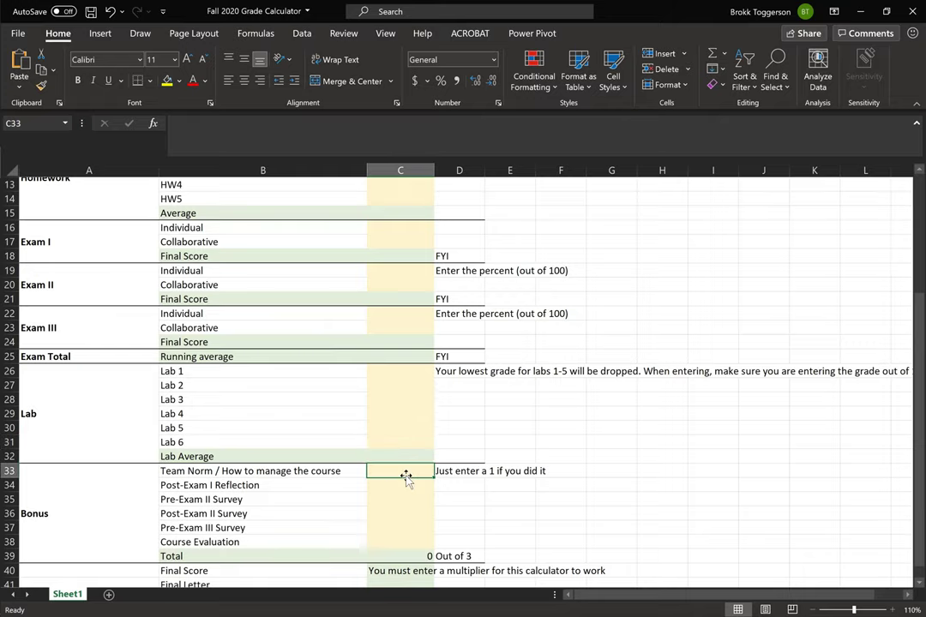
pyautogui.scroll(-1, 407, 478)
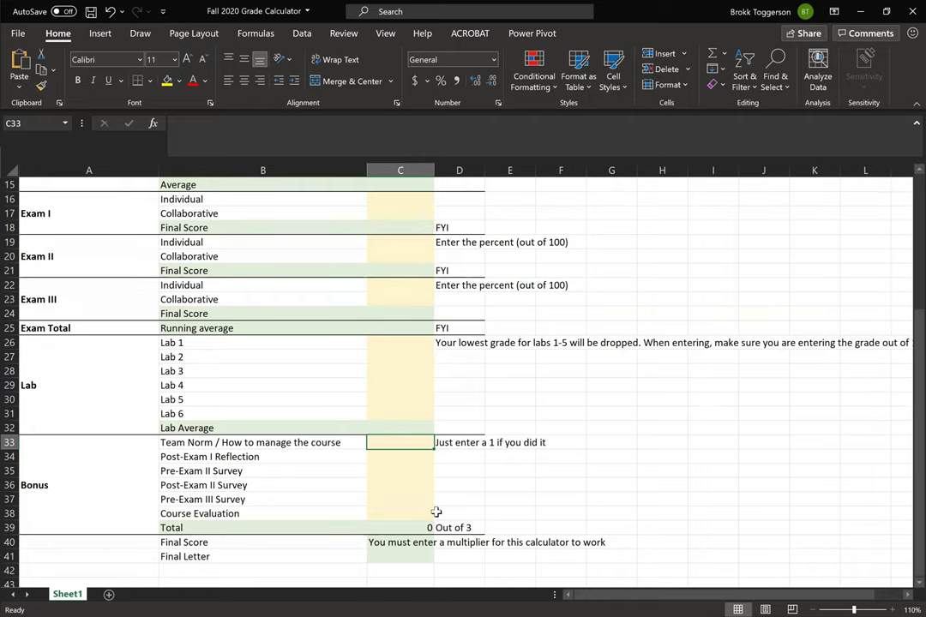
pyautogui.scroll(-1, 436, 512)
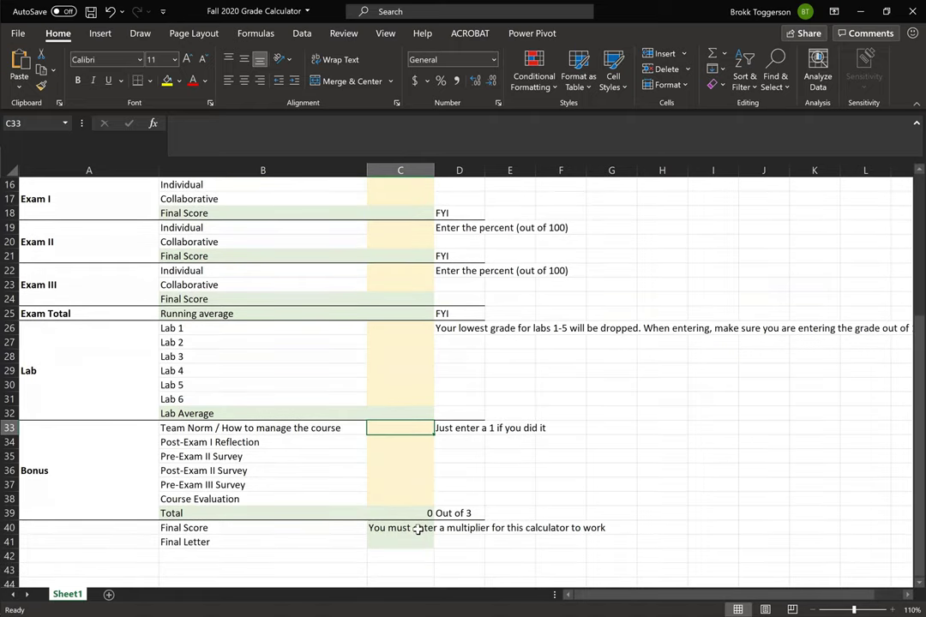
pyautogui.click(417, 528)
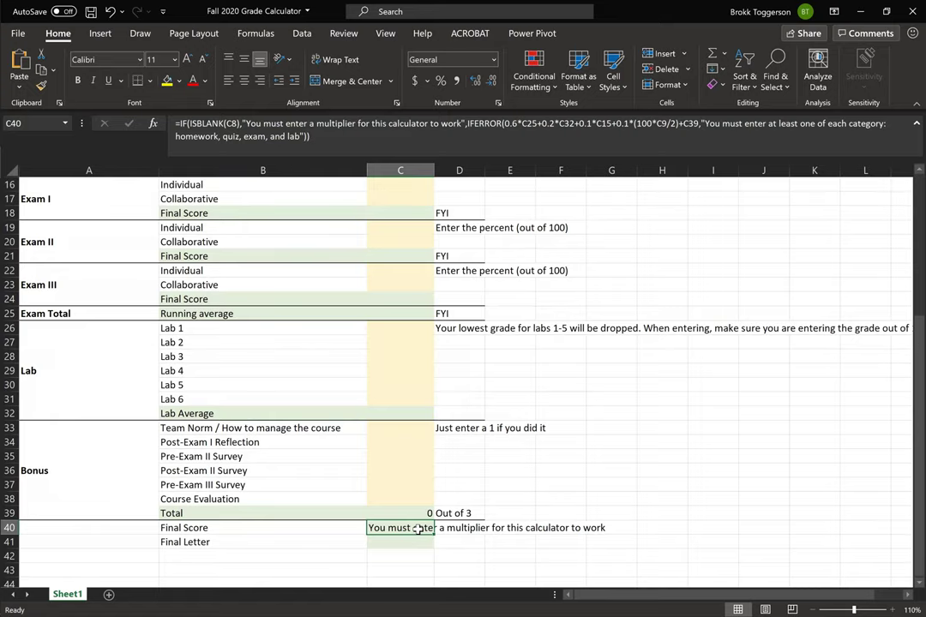
# - Check the CATME multiplier cell C8 against the final score formula in C40 that depends on it
pyautogui.scroll(3, 420, 530)
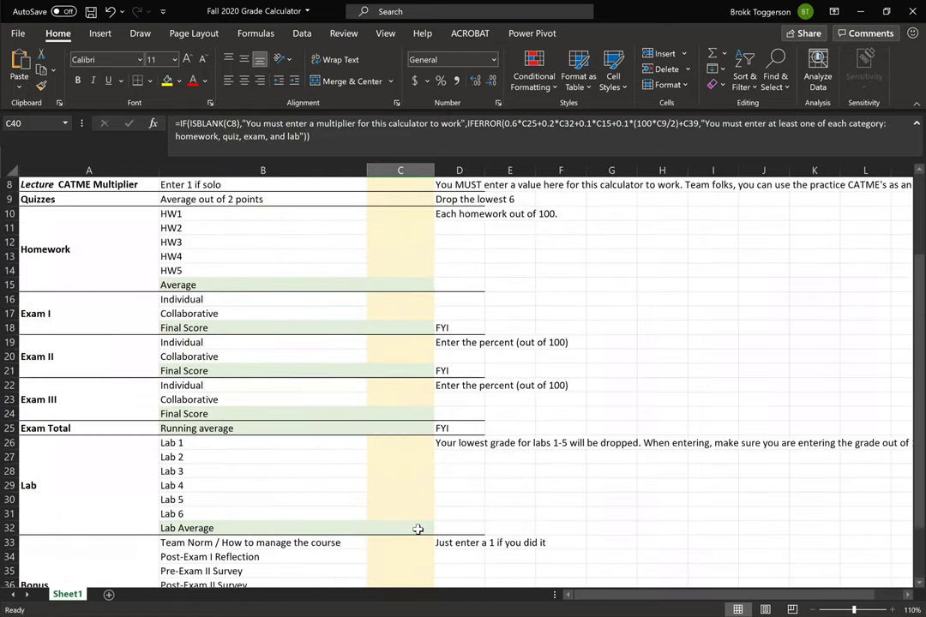
pyautogui.click(405, 202)
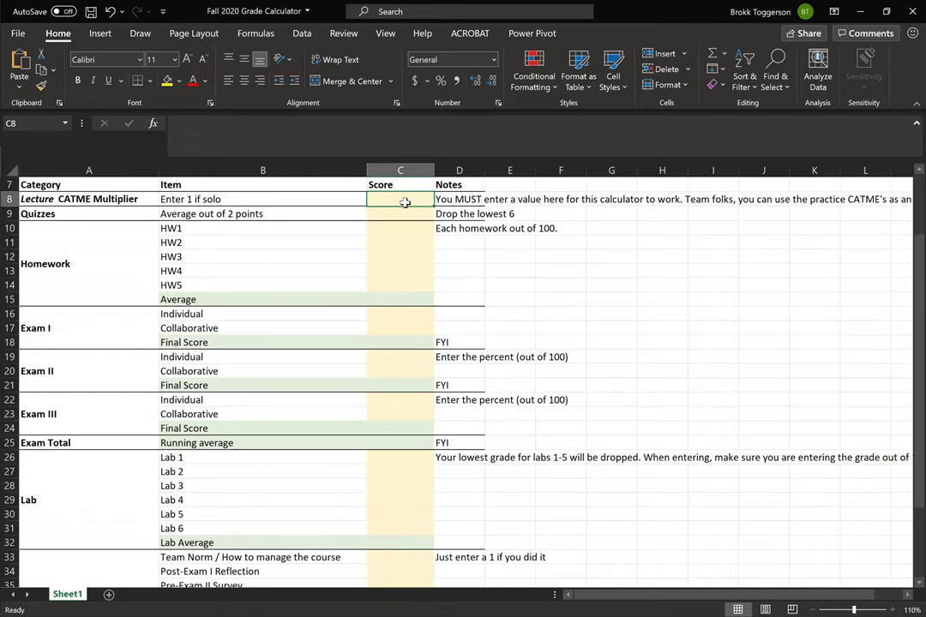
pyautogui.scroll(-5, 405, 203)
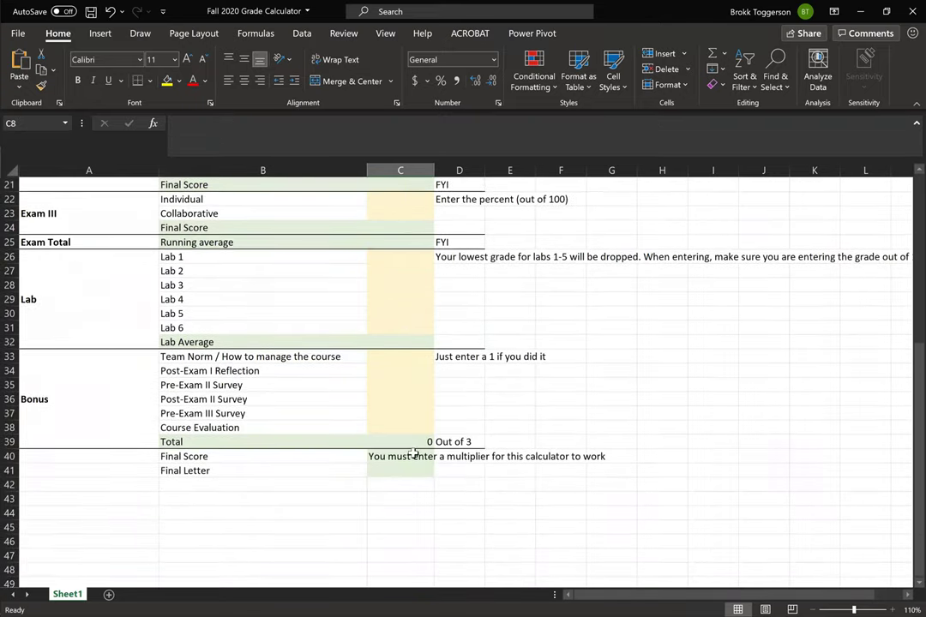
pyautogui.click(409, 458)
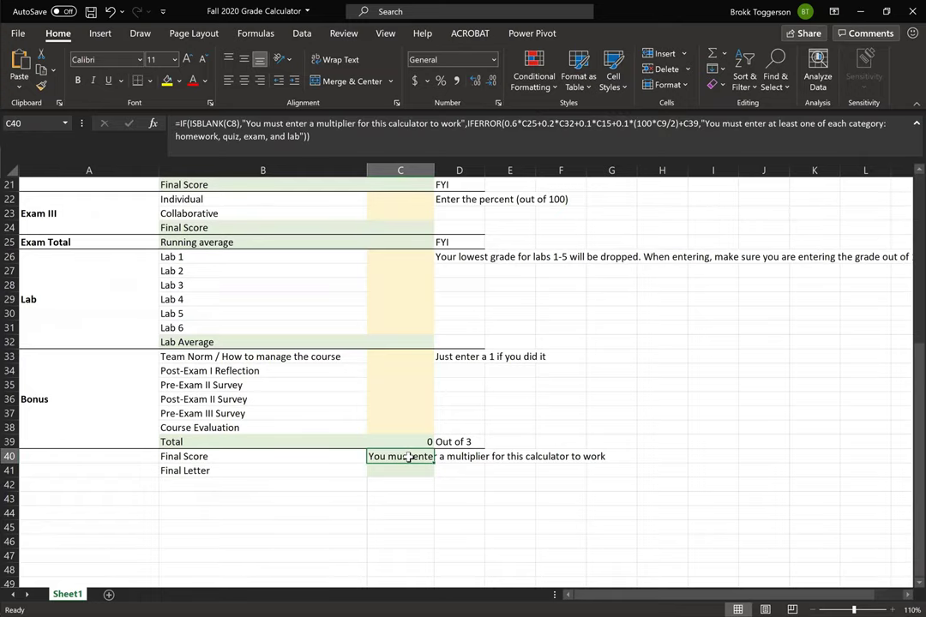
# - Review the entry cells of each category: quiz average C9, HW1 in C10, Exam I scores C16:C17 and Lab 1 in C26
pyautogui.scroll(5, 409, 458)
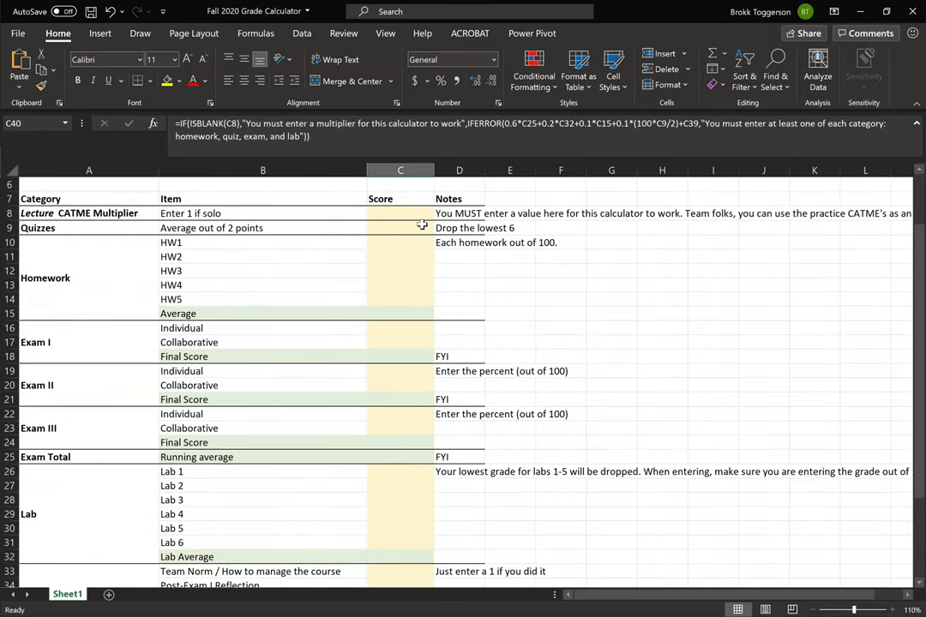
pyautogui.click(422, 225)
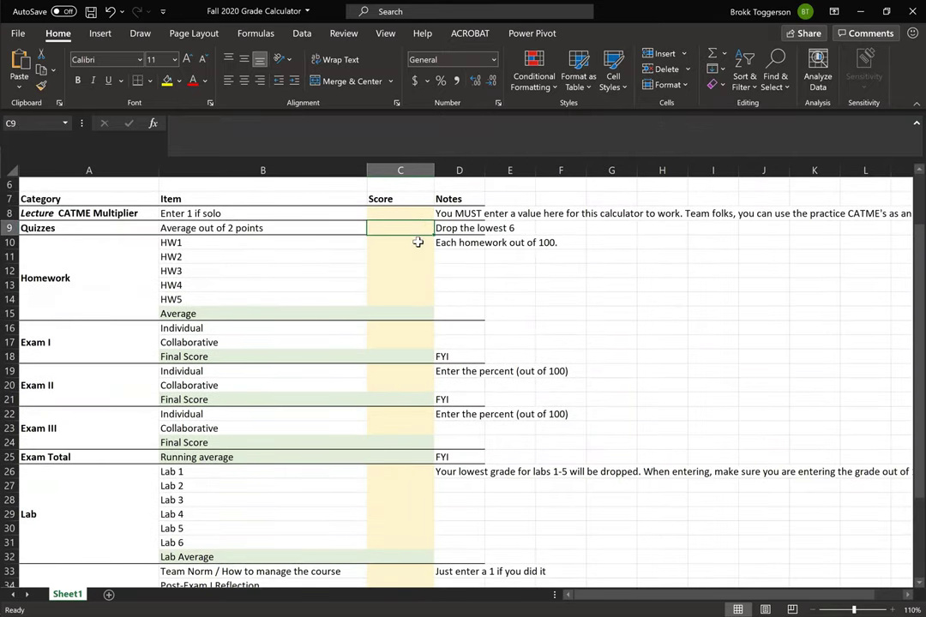
pyautogui.click(418, 243)
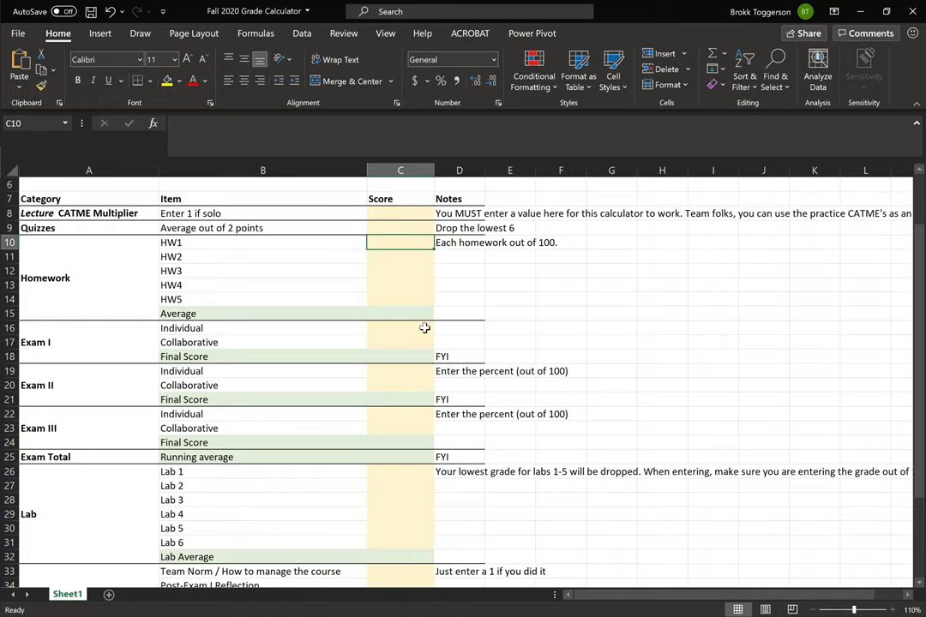
pyautogui.moveTo(424, 328); pyautogui.dragTo(426, 343)
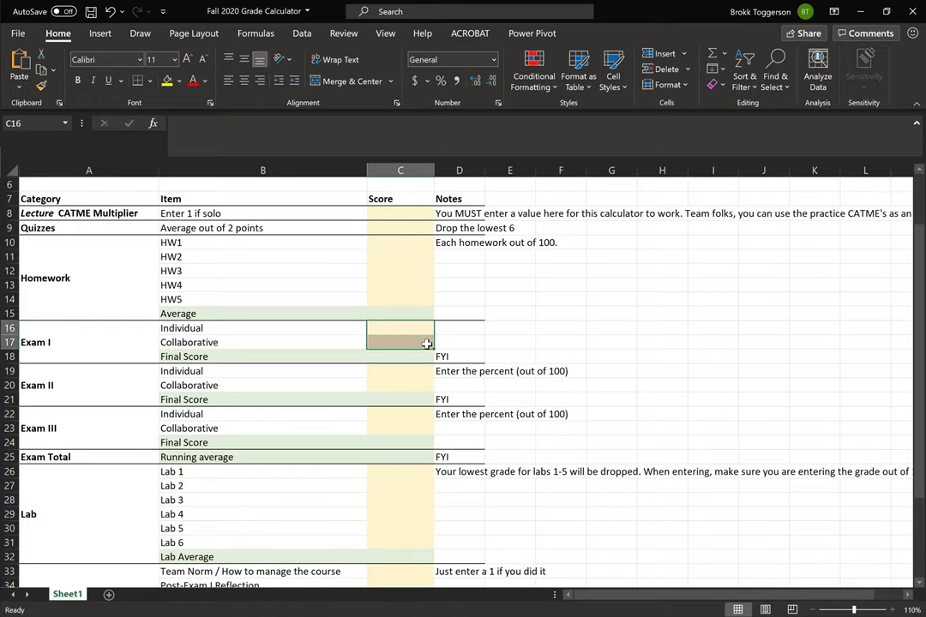
pyautogui.scroll(-2, 426, 343)
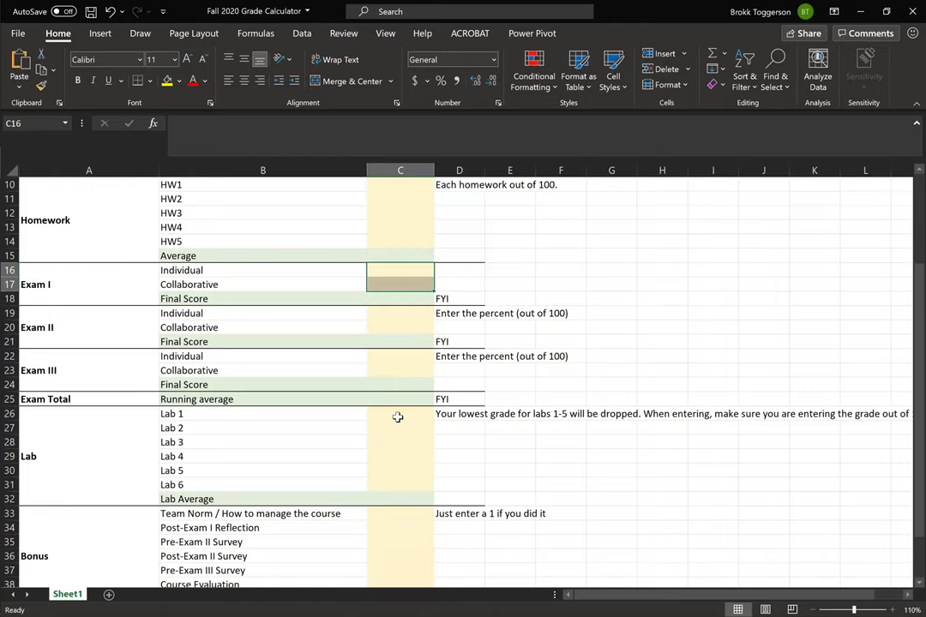
pyautogui.click(398, 418)
pyautogui.scroll(-3, 398, 418)
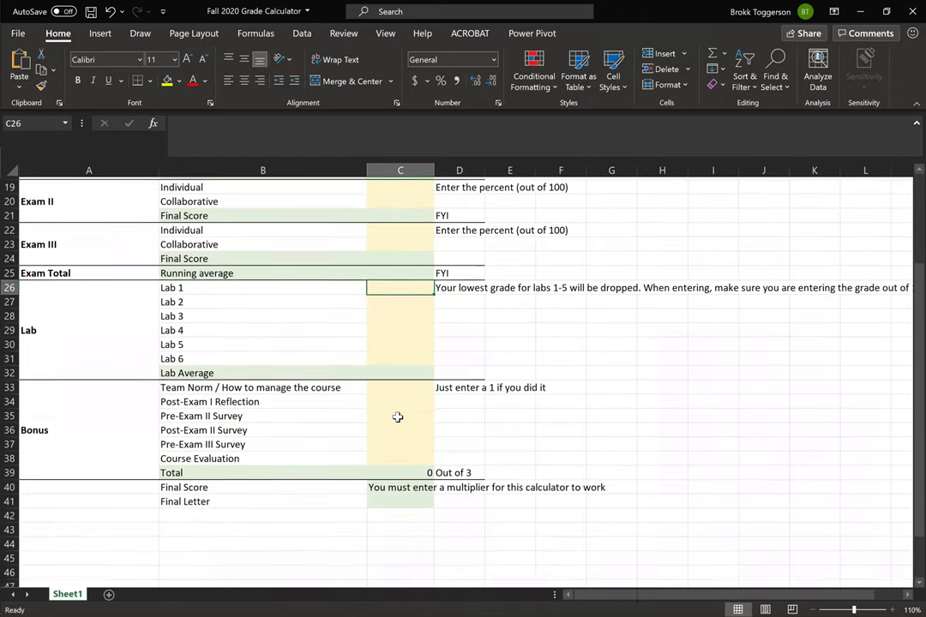
# - Inspect the final letter formula in C41 together with the final score formula in C40
pyautogui.click(404, 486)
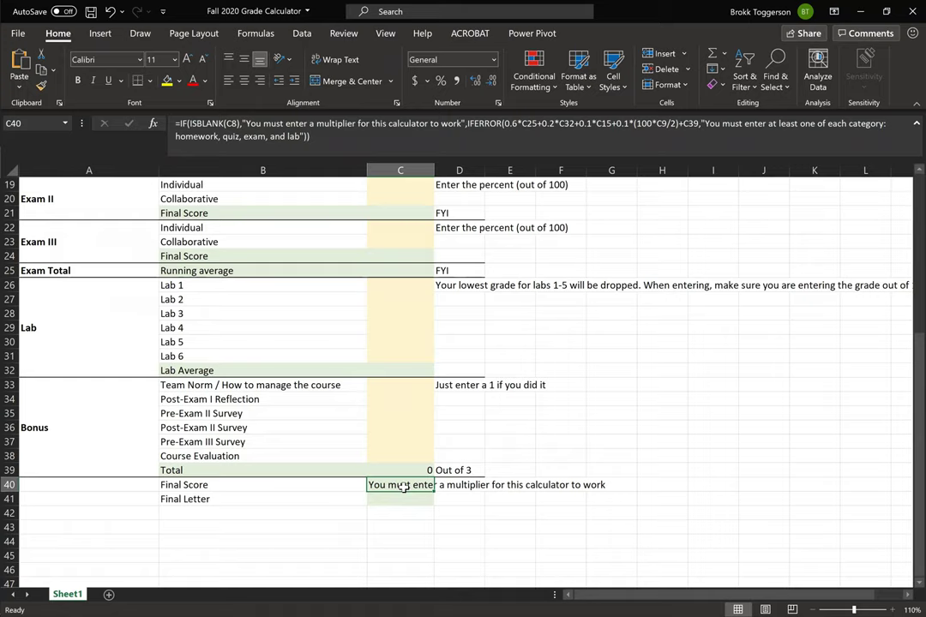
pyautogui.click(401, 504)
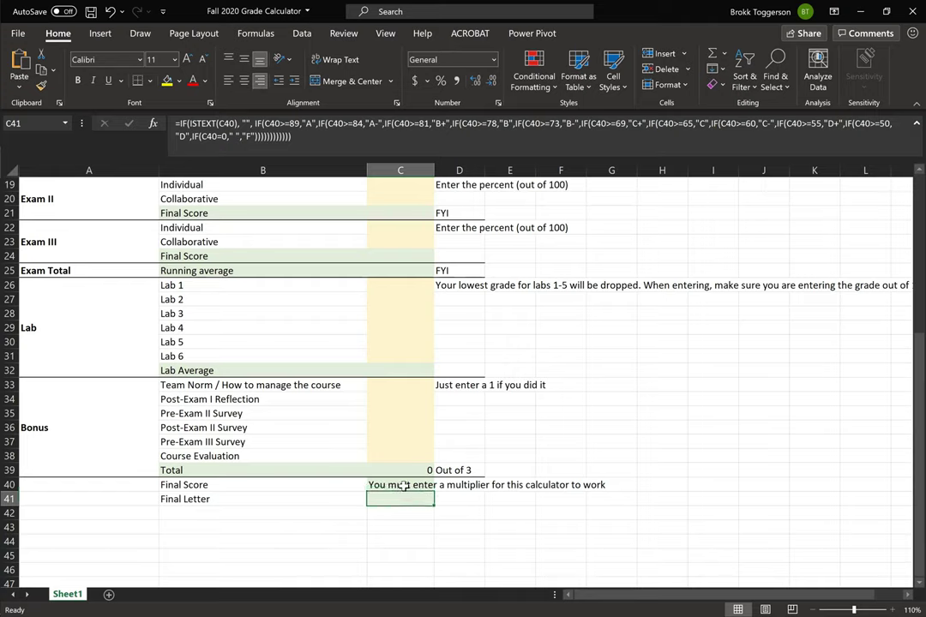
pyautogui.click(403, 485)
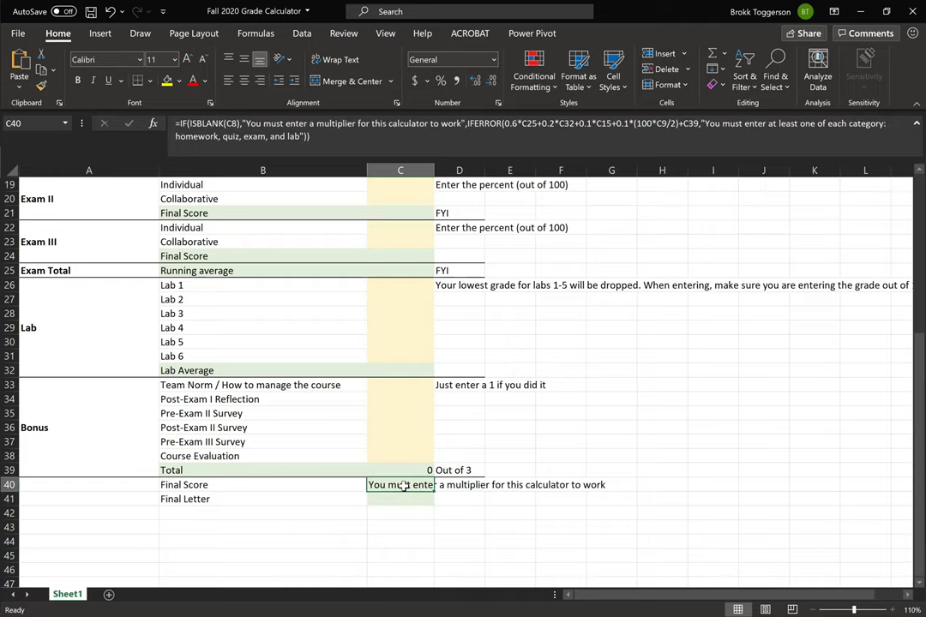